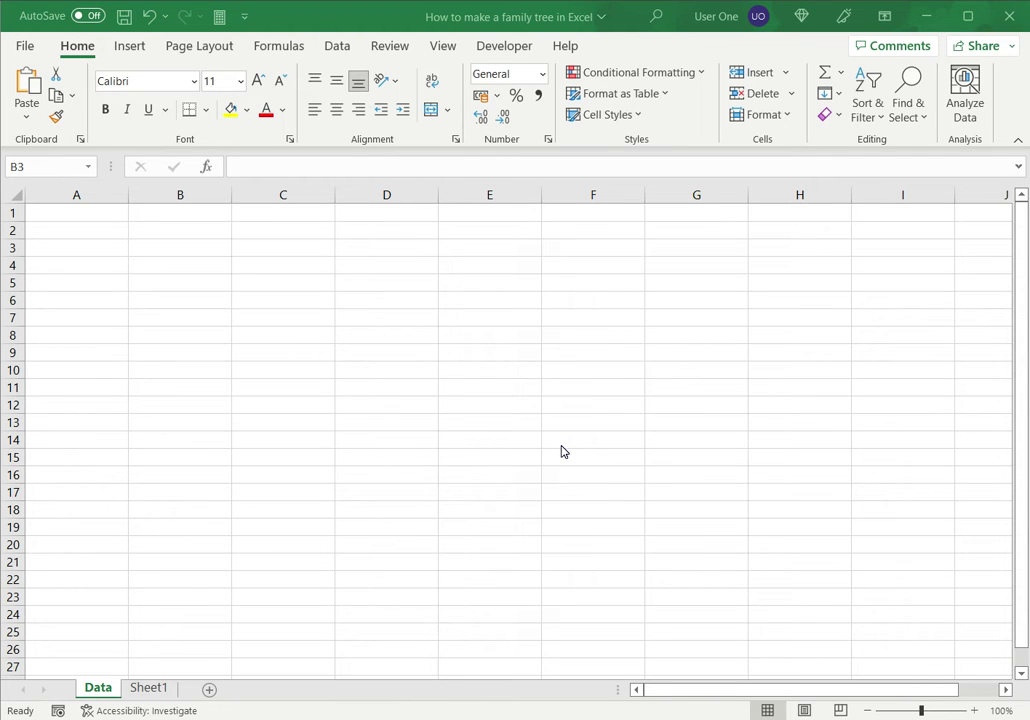
- Search Excel's online templates for 'family tree' from File > New > More templates
{"action": "left_click", "coordinate": [25, 47]}
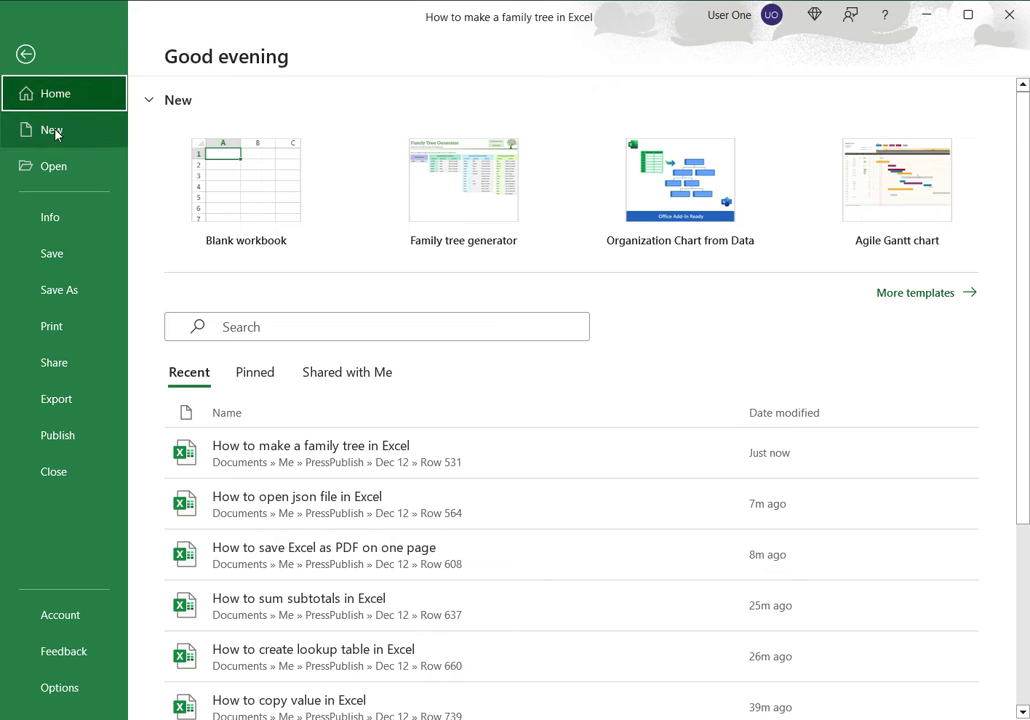
{"action": "left_click", "coordinate": [893, 294]}
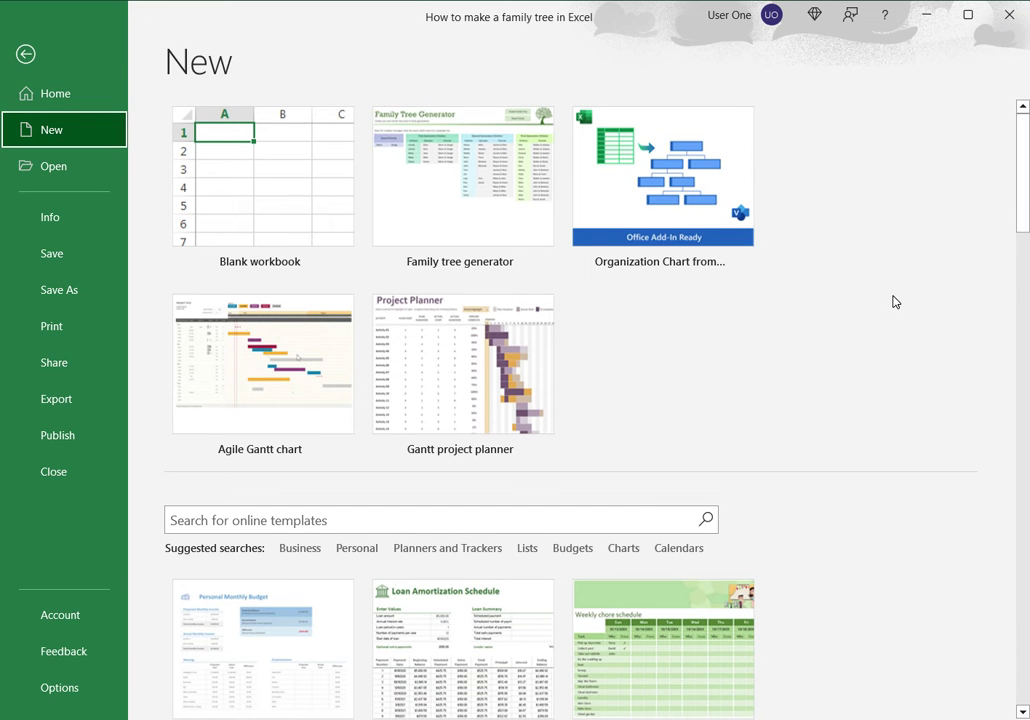
{"action": "left_click", "coordinate": [386, 517]}
{"action": "type", "text": "fa"}
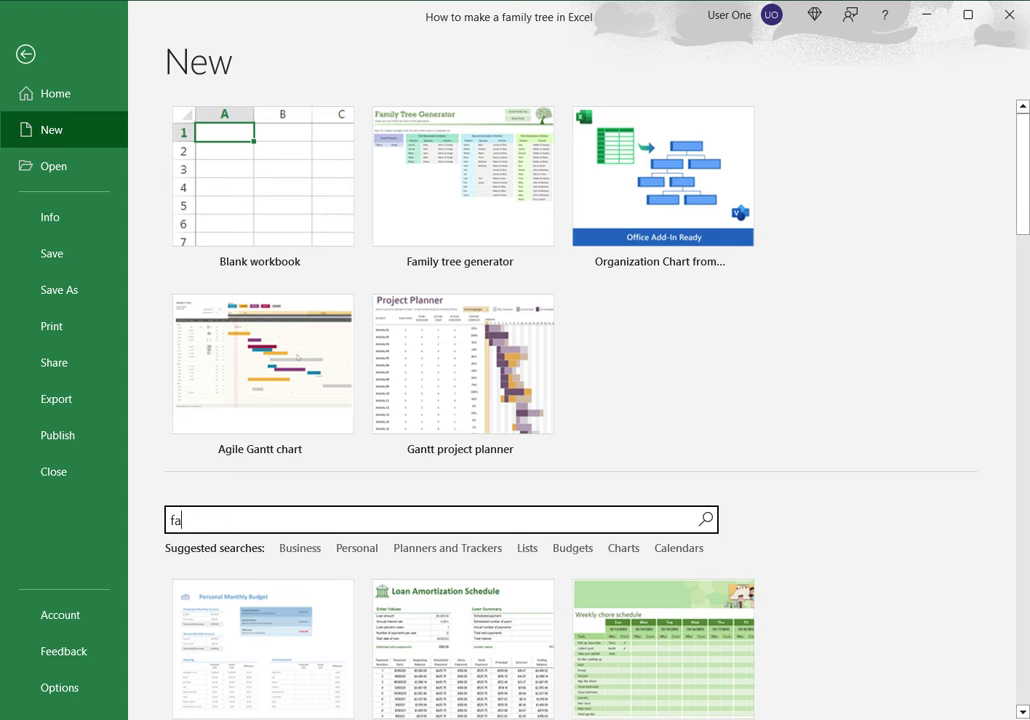
{"action": "type", "text": "mily tree"}
{"action": "key", "text": "Return"}
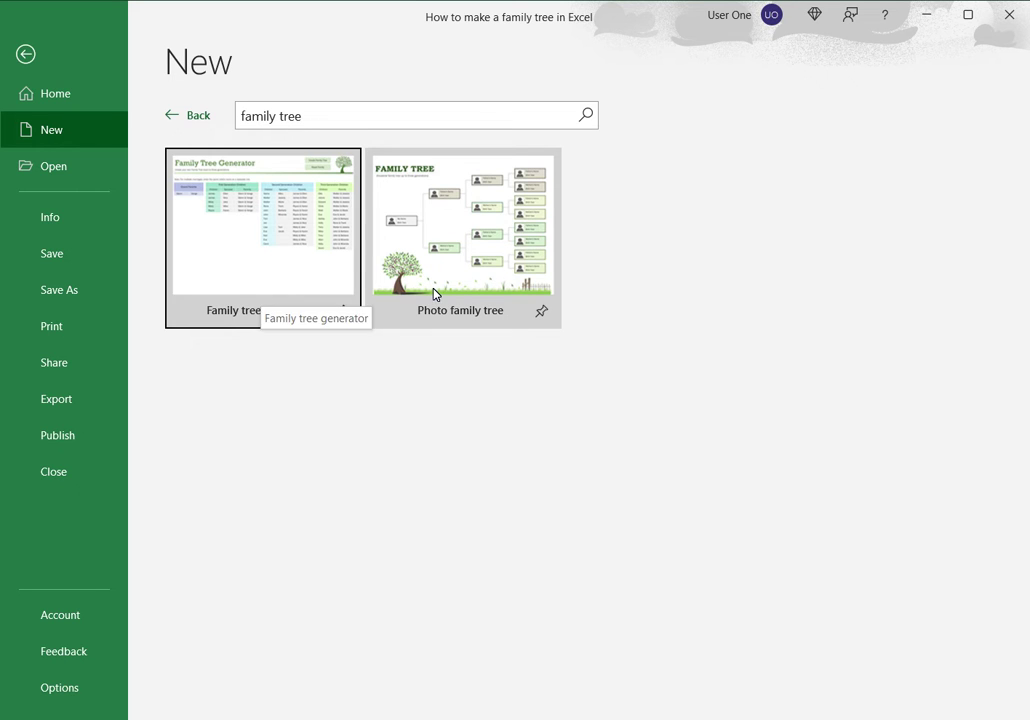
- Create a new workbook from the Family tree generator template
{"action": "left_click", "coordinate": [240, 280]}
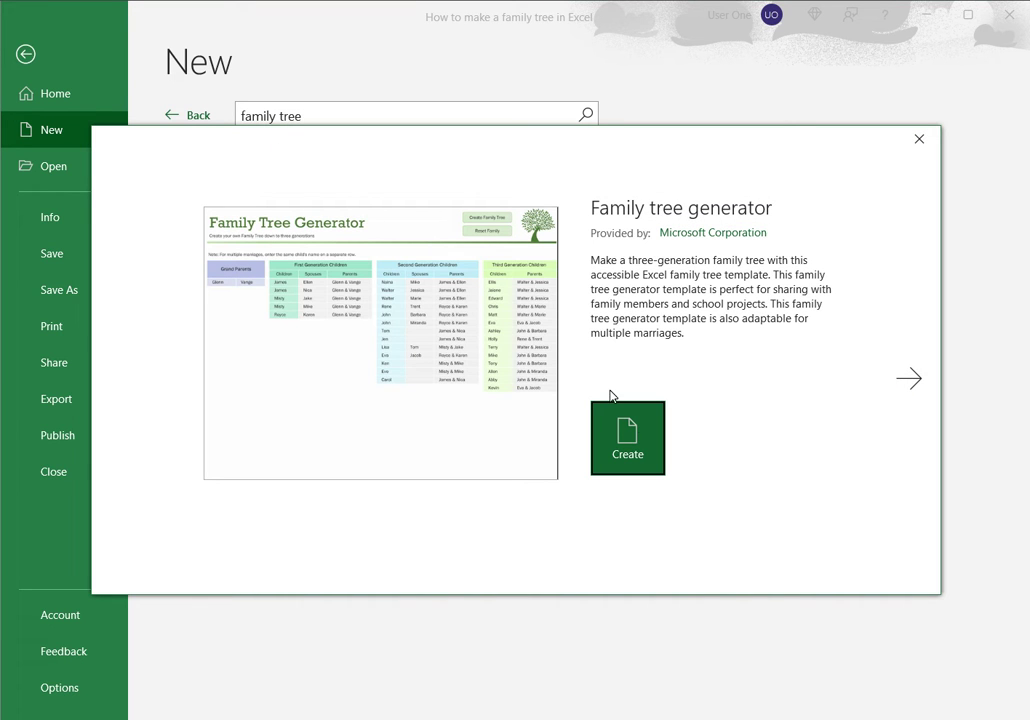
{"action": "left_click", "coordinate": [636, 420]}
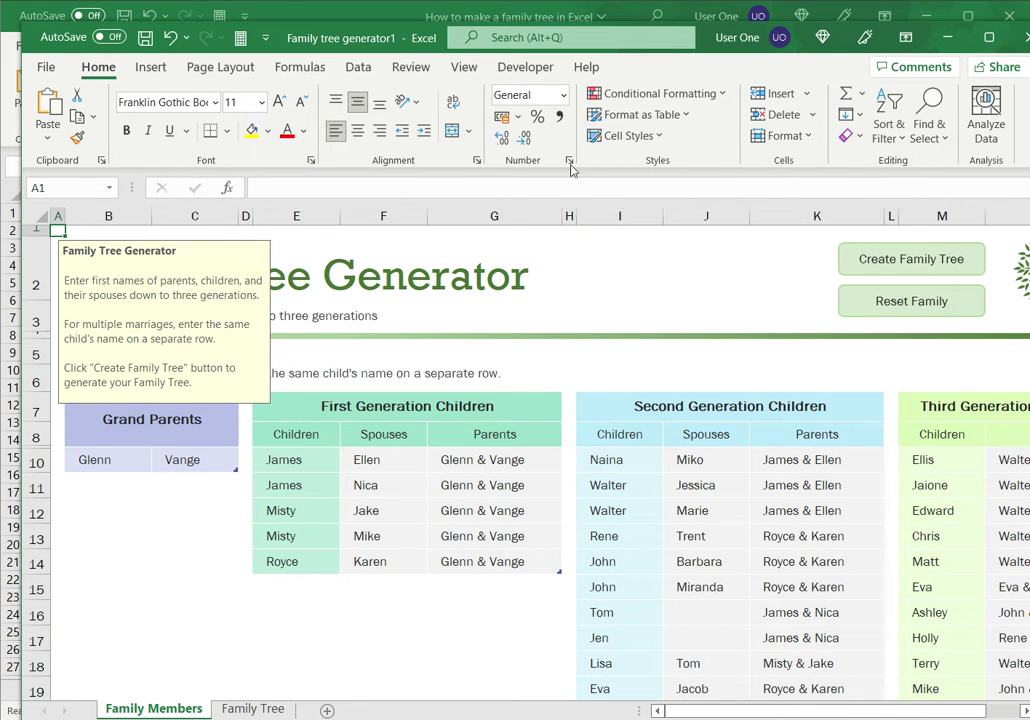
{"action": "left_click", "coordinate": [266, 40]}
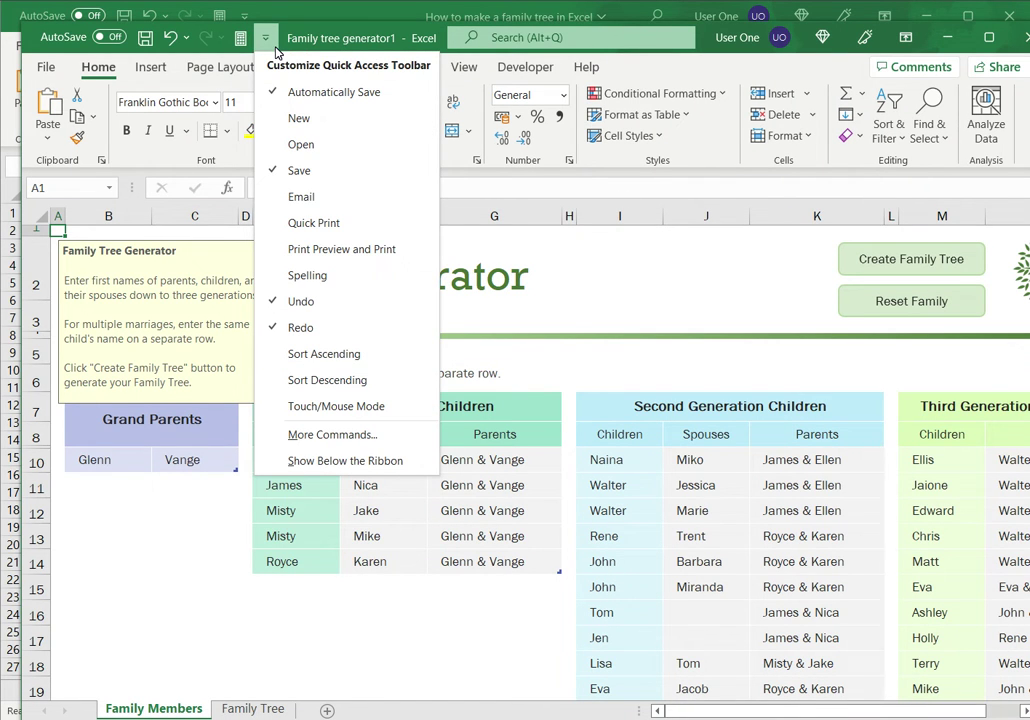
{"action": "left_click", "coordinate": [80, 64]}
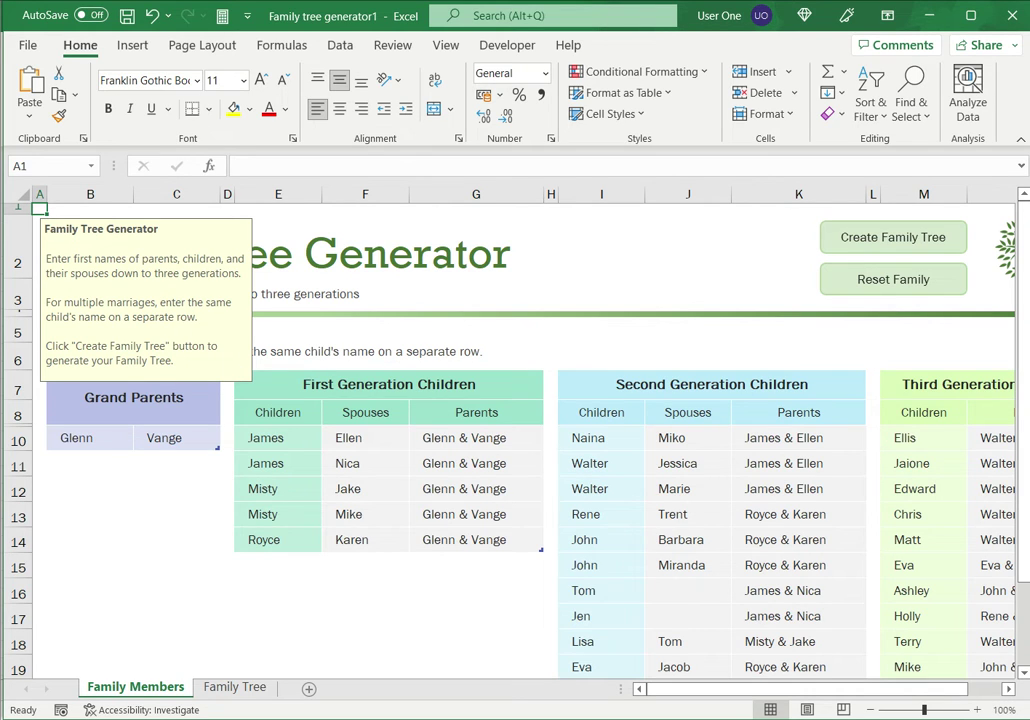
- Inspect grandparents Glenn in B10 and Vange in C10, and the A1 instructions
{"action": "left_click", "coordinate": [90, 438]}
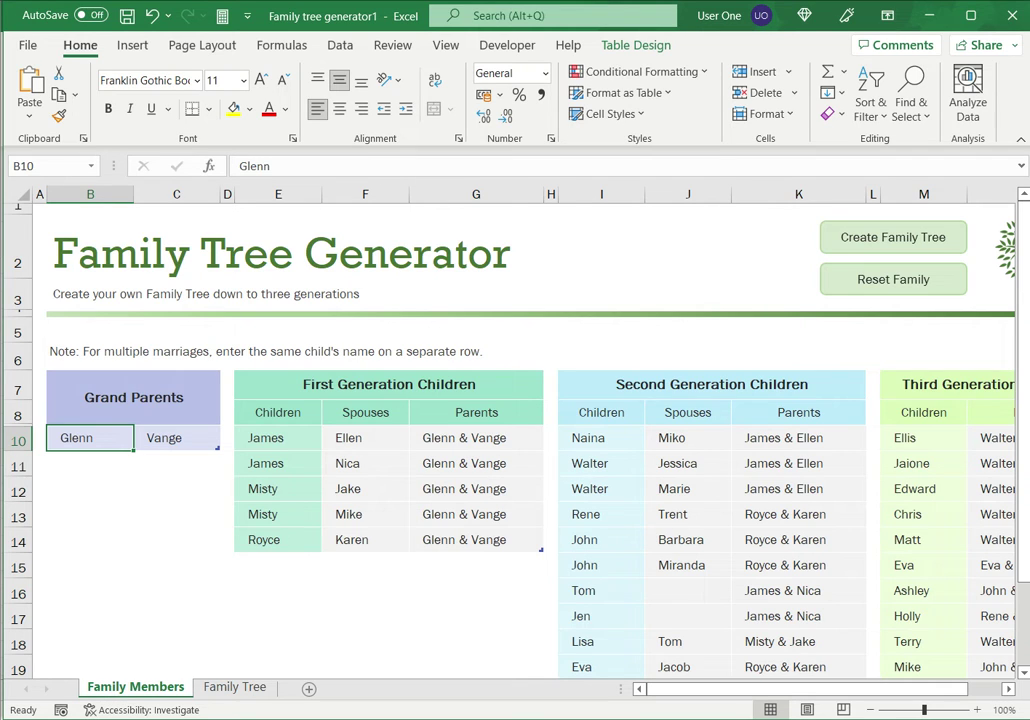
{"action": "key", "text": "ctrl+Home"}
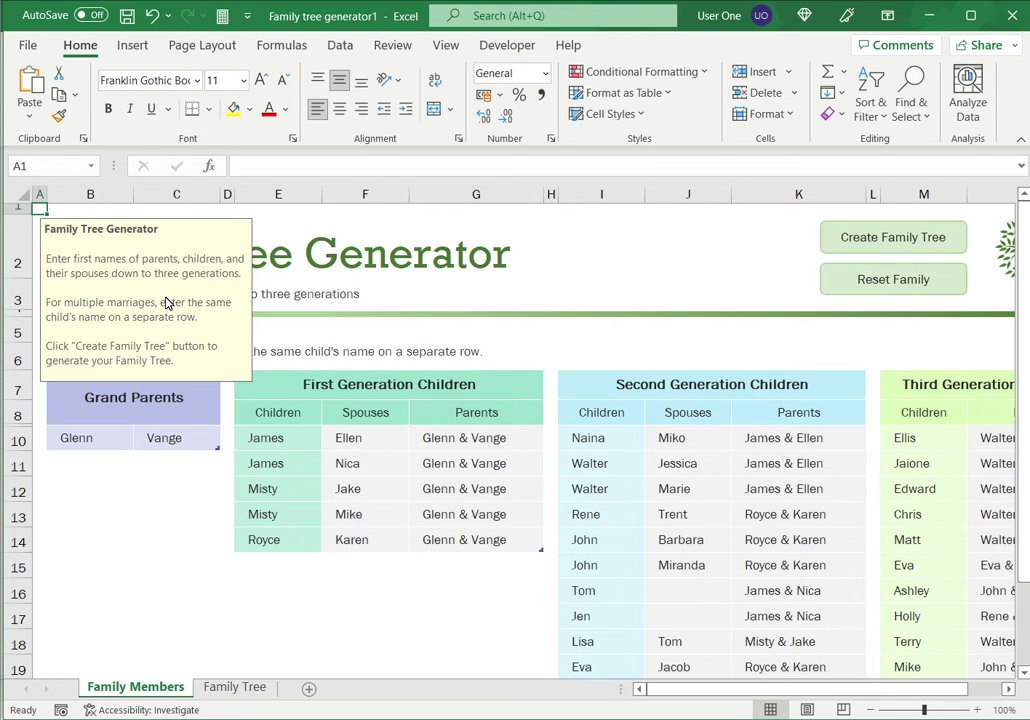
{"action": "left_click", "coordinate": [176, 437]}
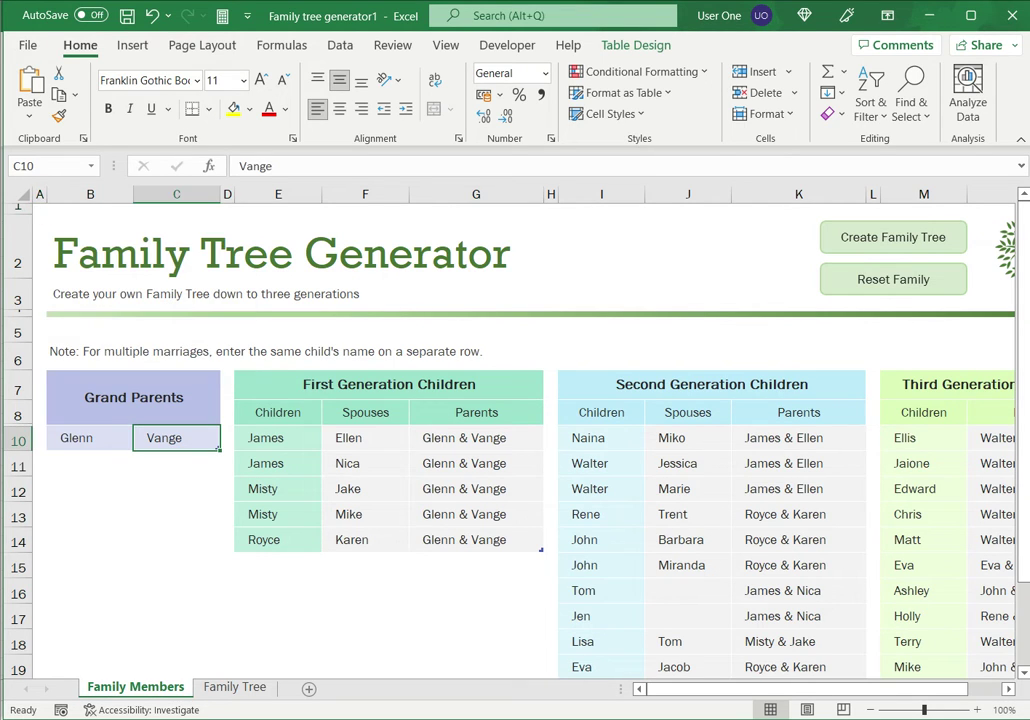
{"action": "left_click", "coordinate": [90, 437]}
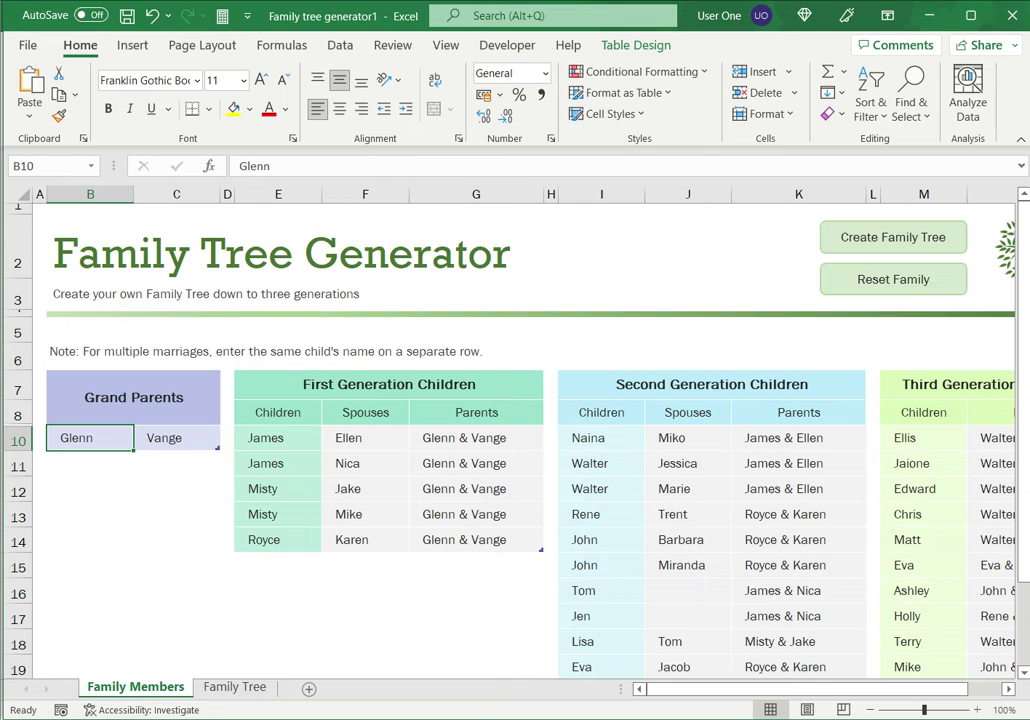
- Generate the family tree chart, zoom out, and move the instruction note off the title
{"action": "left_click", "coordinate": [868, 239]}
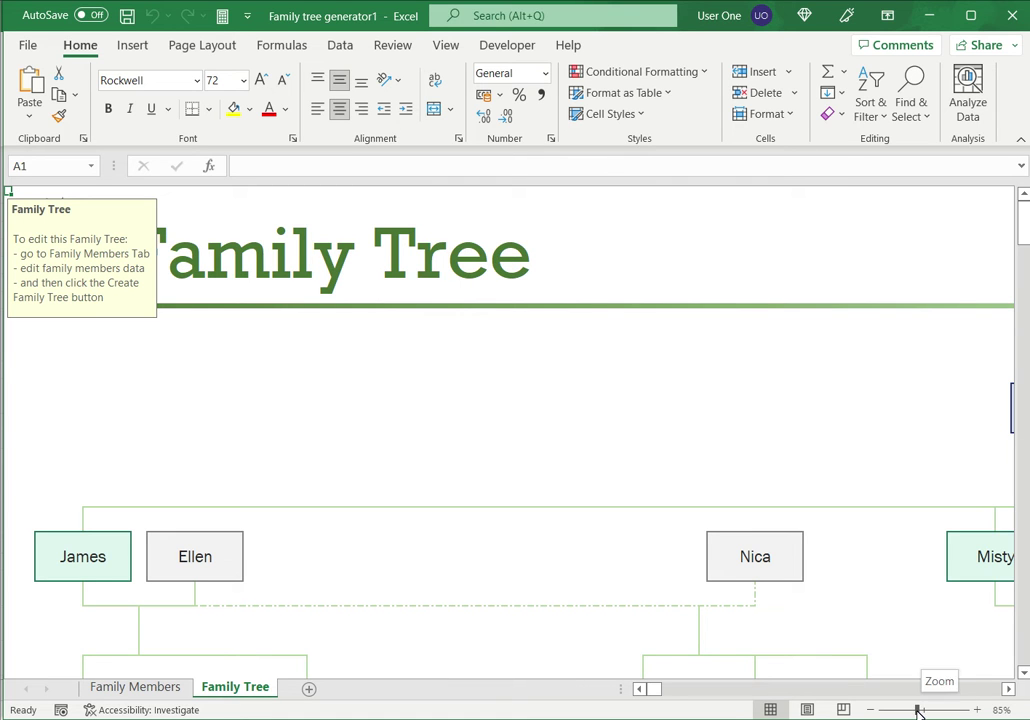
{"action": "left_click_drag", "start_coordinate": [917, 712], "coordinate": [890, 711]}
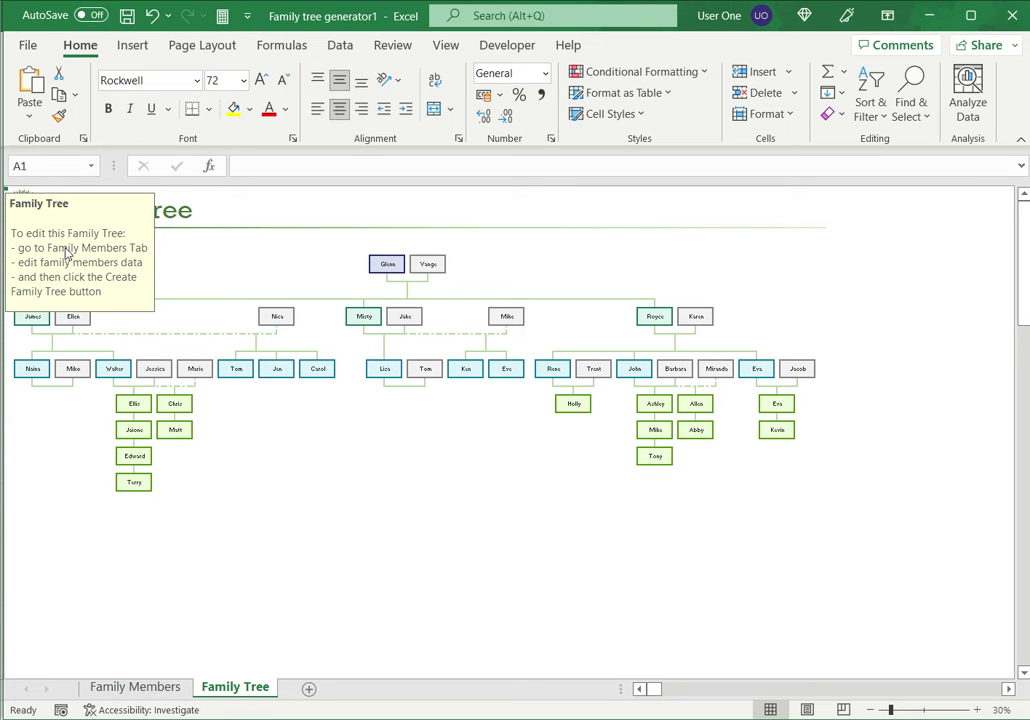
{"action": "left_click_drag", "start_coordinate": [85, 200], "coordinate": [96, 578]}
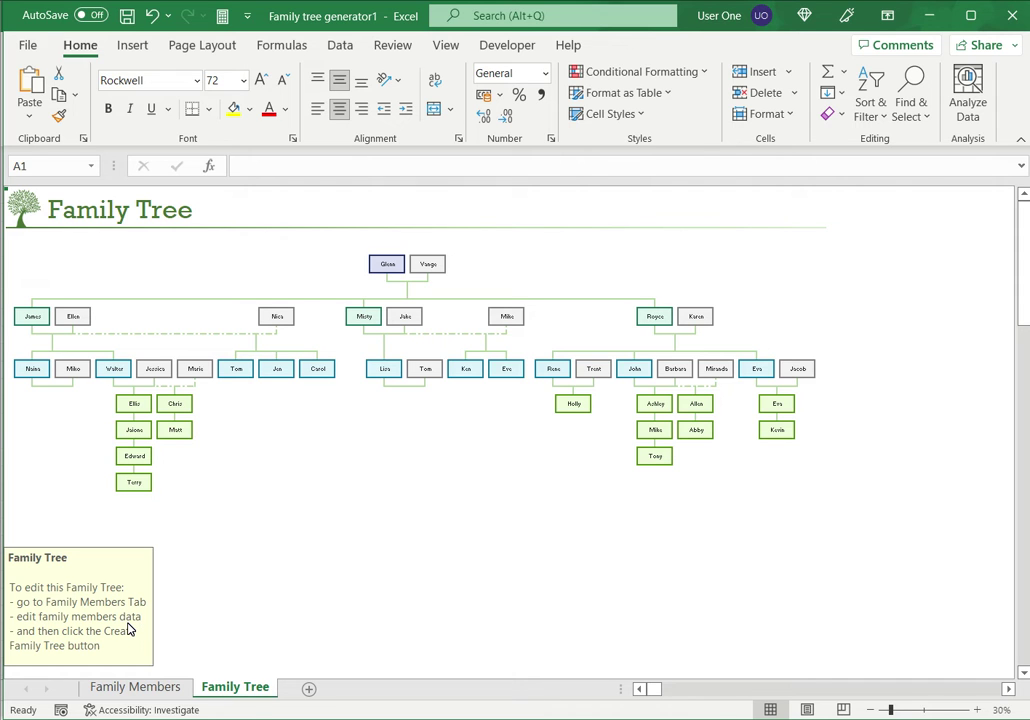
{"action": "left_click", "coordinate": [135, 688]}
{"action": "left_click", "coordinate": [230, 690]}
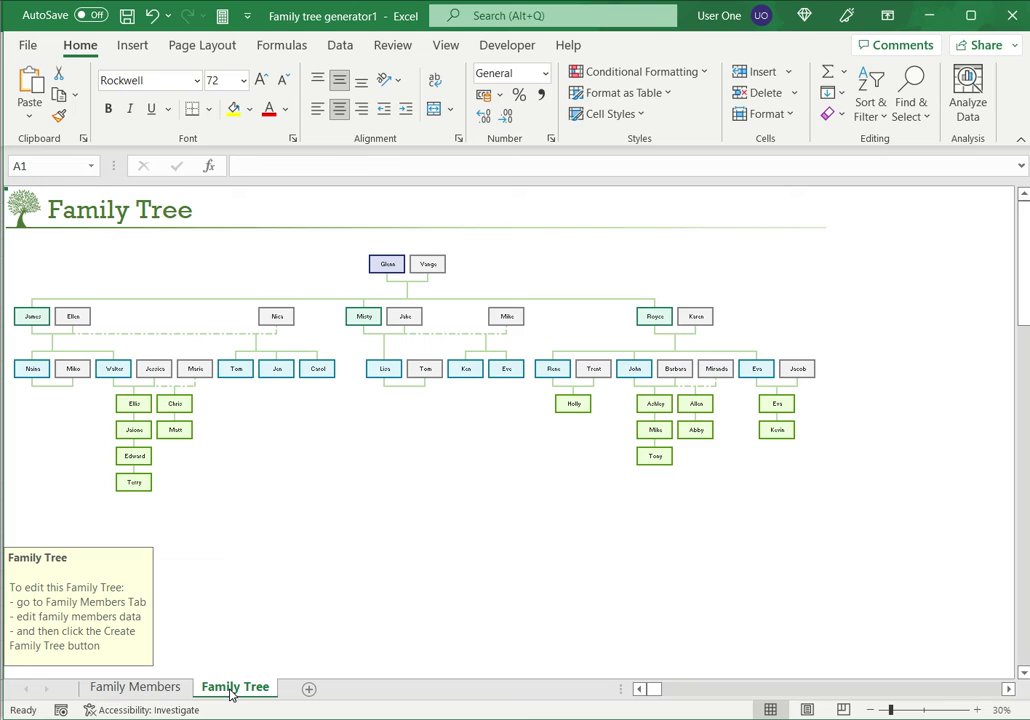
- Close Family tree generator1 without saving and select A1 on the blank Data sheet
{"action": "left_click", "coordinate": [1012, 16]}
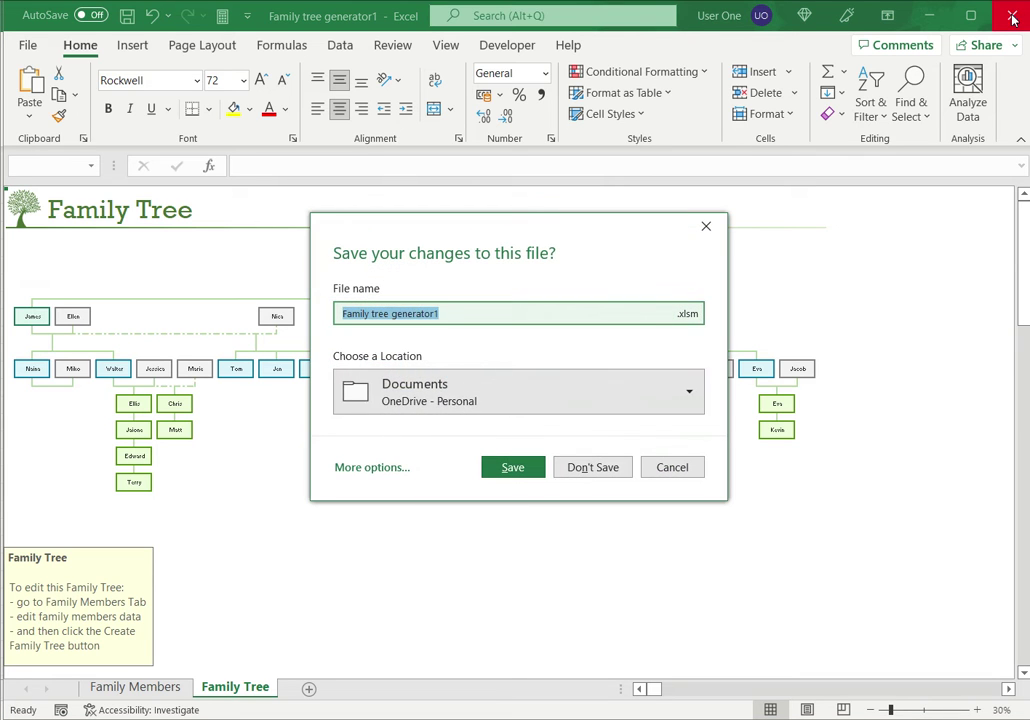
{"action": "left_click", "coordinate": [565, 470]}
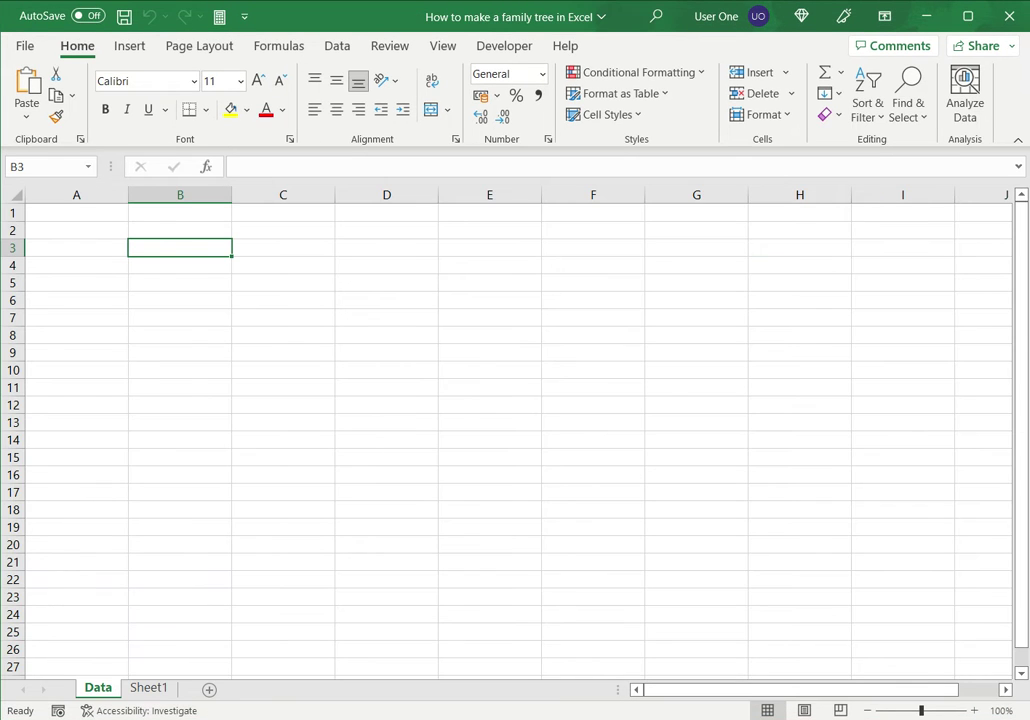
{"action": "left_click", "coordinate": [76, 212]}
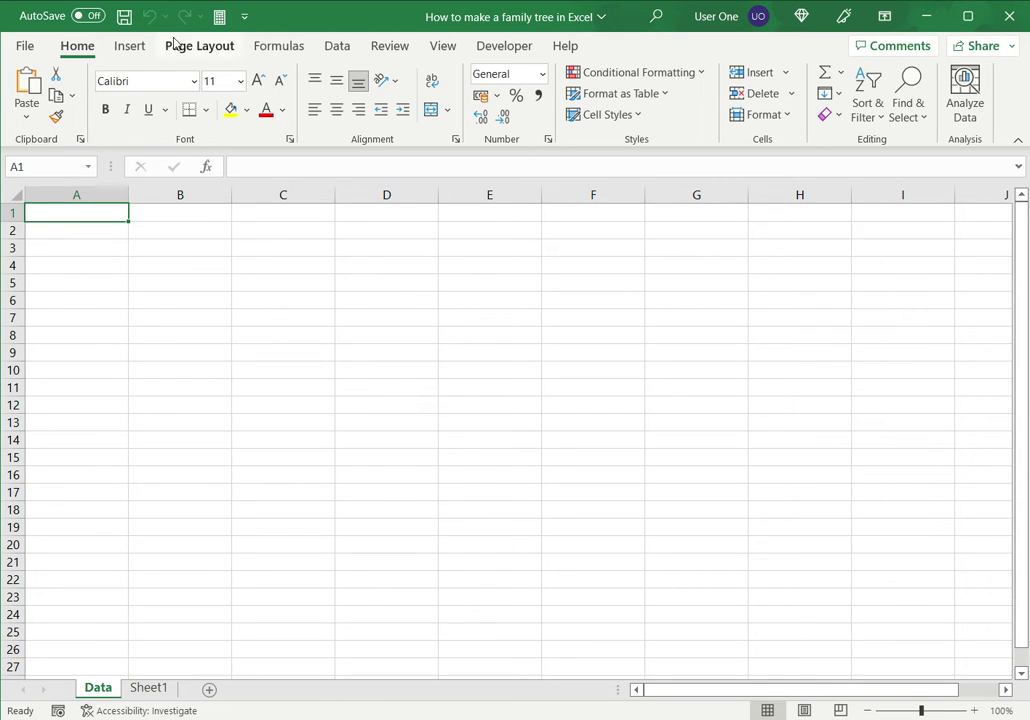
- Insert a Hierarchy > Organization Chart SmartArt graphic from Insert > Illustrations
{"action": "left_click", "coordinate": [128, 47]}
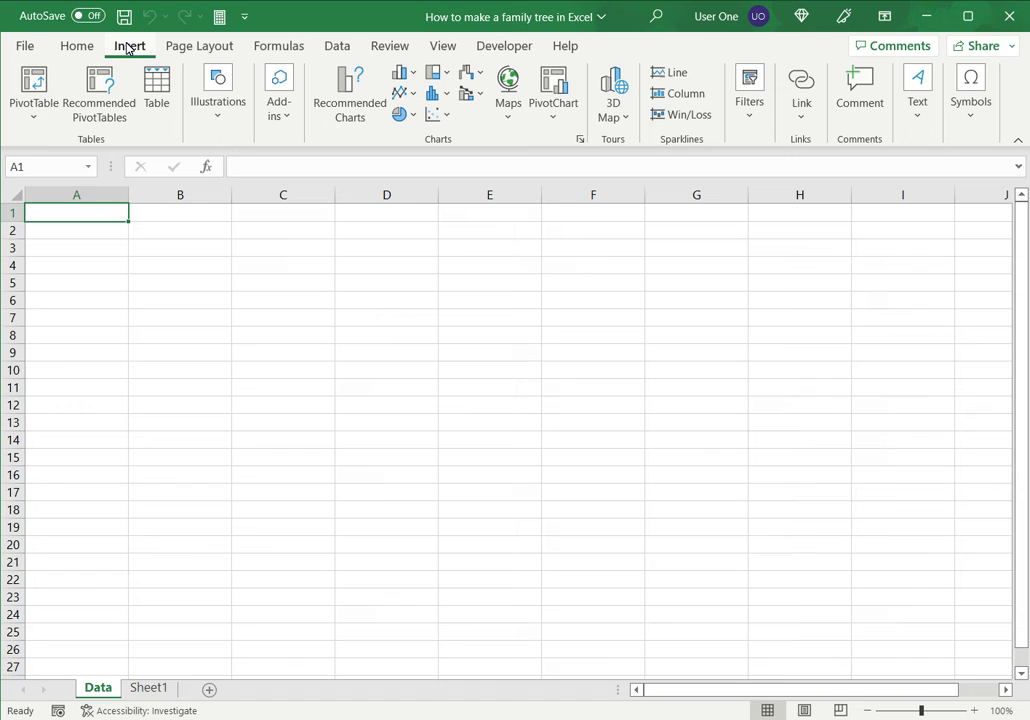
{"action": "left_click", "coordinate": [218, 116]}
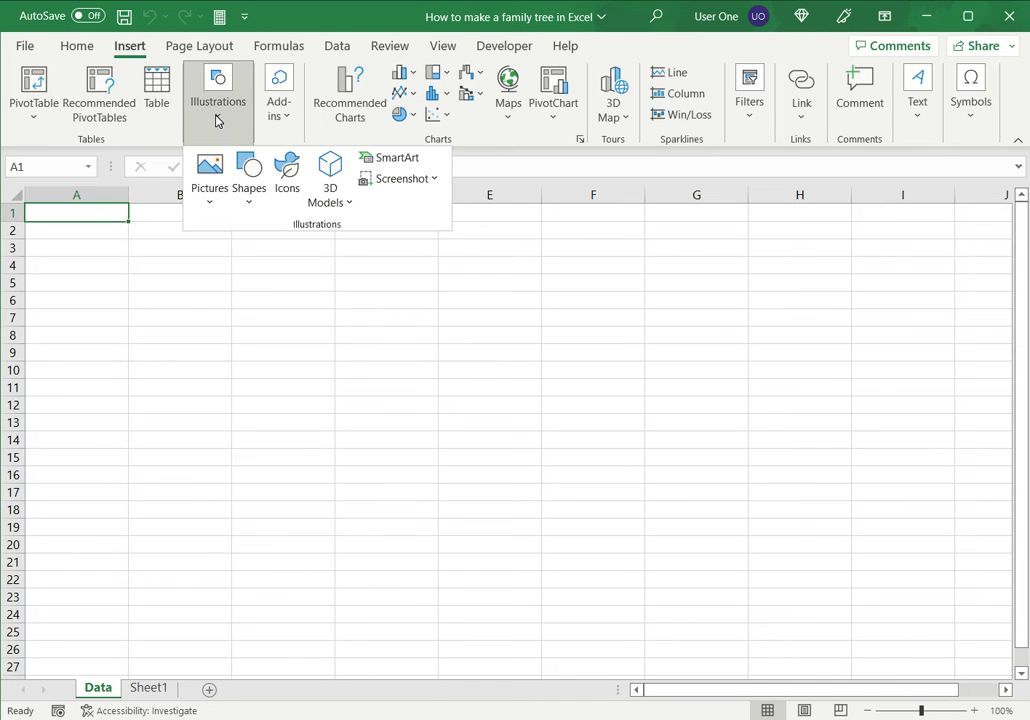
{"action": "left_click", "coordinate": [391, 159]}
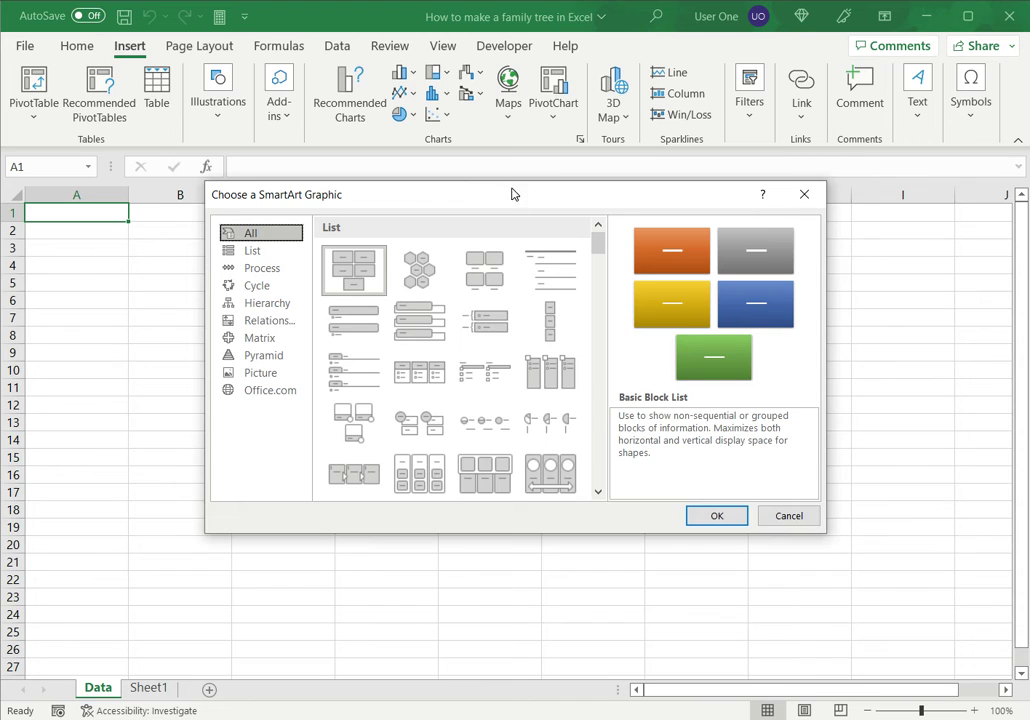
{"action": "left_click_drag", "start_coordinate": [513, 204], "coordinate": [492, 150]}
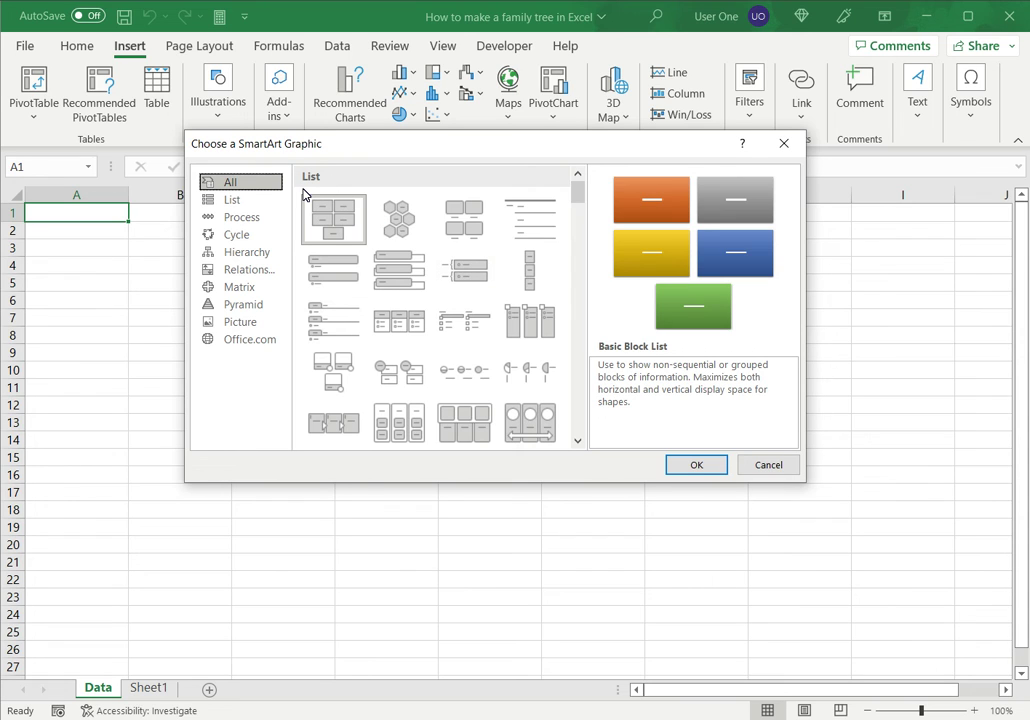
{"action": "left_click", "coordinate": [251, 256]}
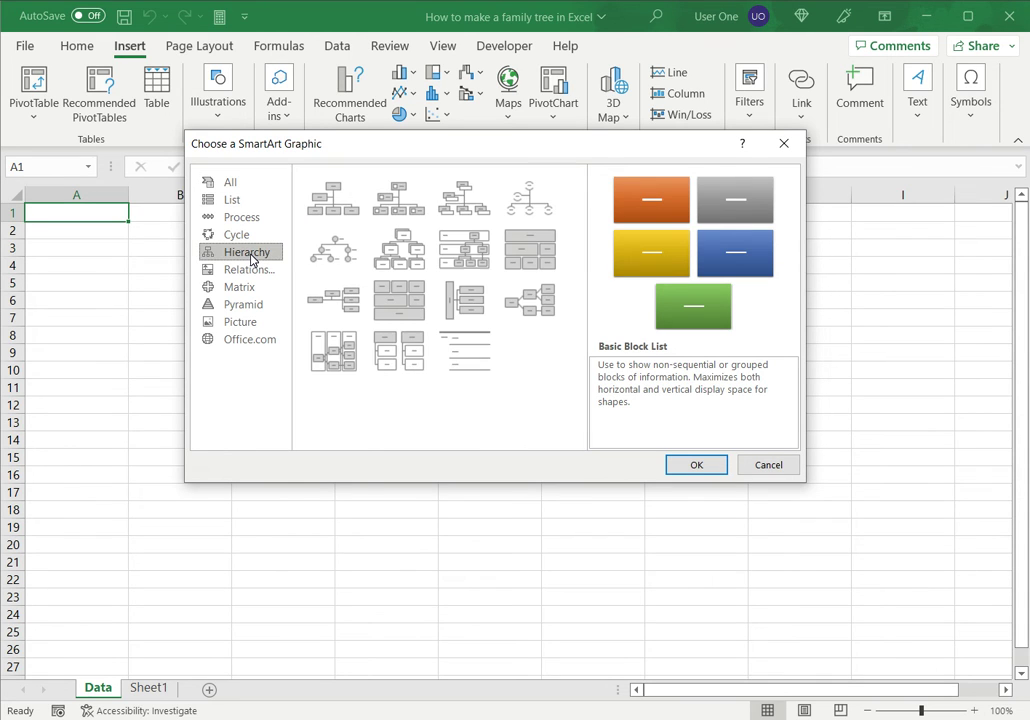
{"action": "left_click", "coordinate": [333, 207]}
{"action": "left_click", "coordinate": [695, 465]}
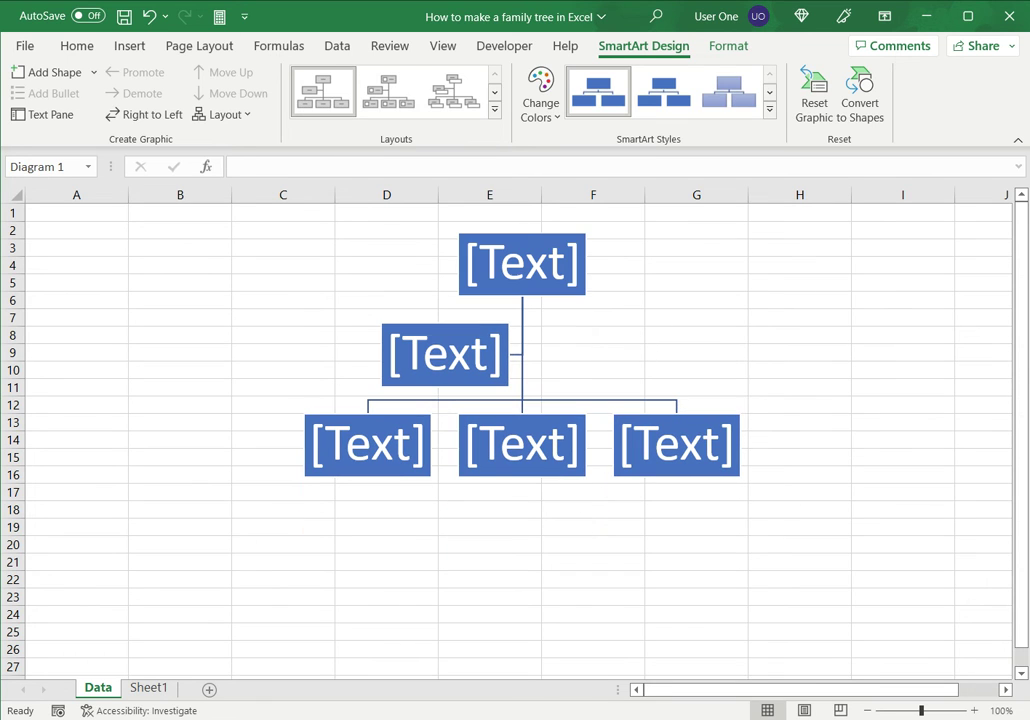
- In the diagram's Text Pane, enter Glen at the top with Eric as its child
{"action": "left_click", "coordinate": [455, 288]}
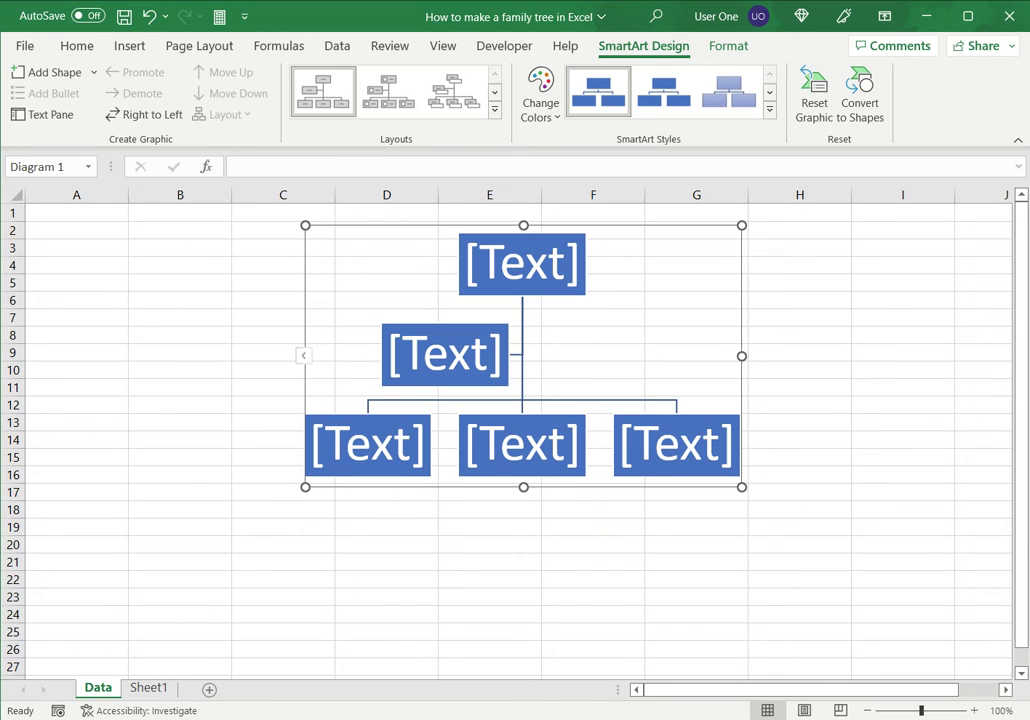
{"action": "left_click", "coordinate": [304, 356]}
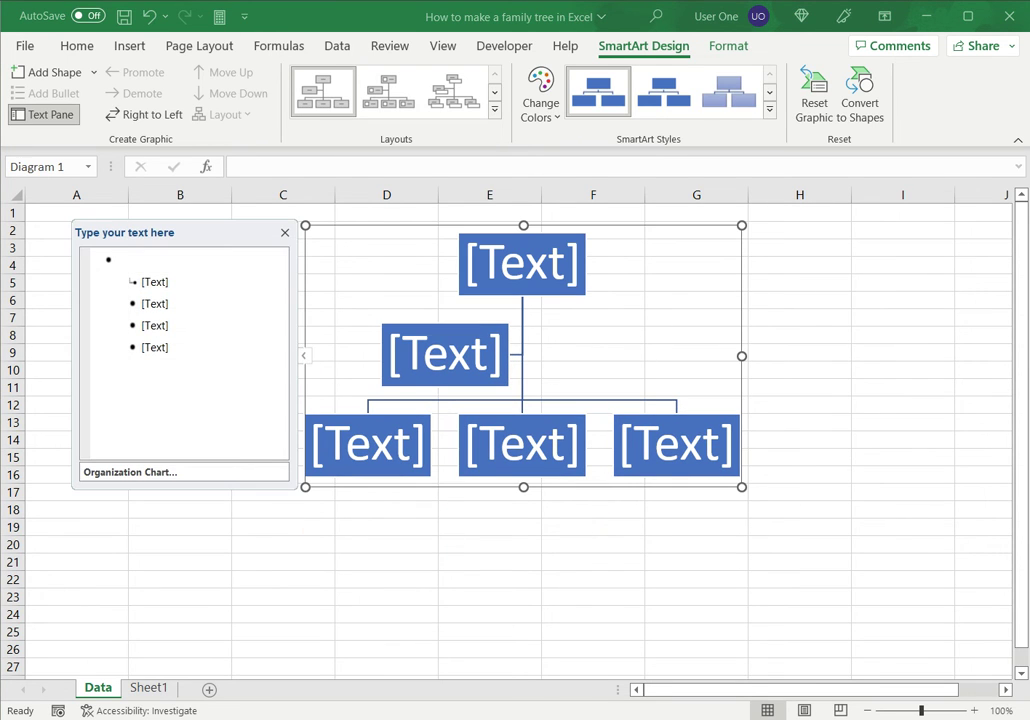
{"action": "type", "text": "Glen"}
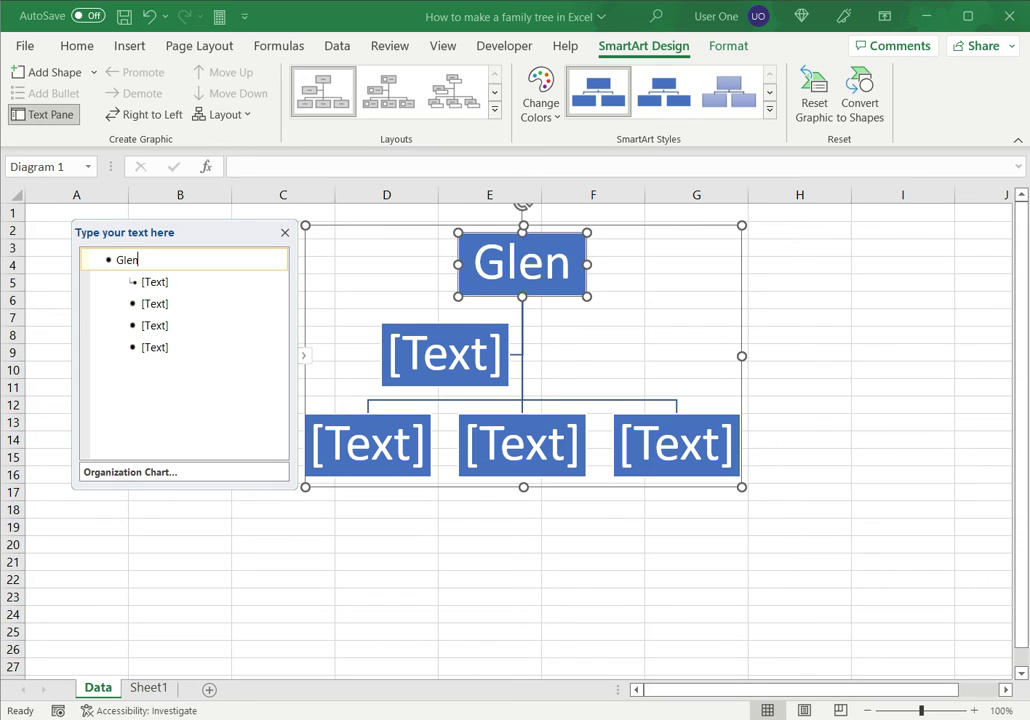
{"action": "key", "text": "Return"}
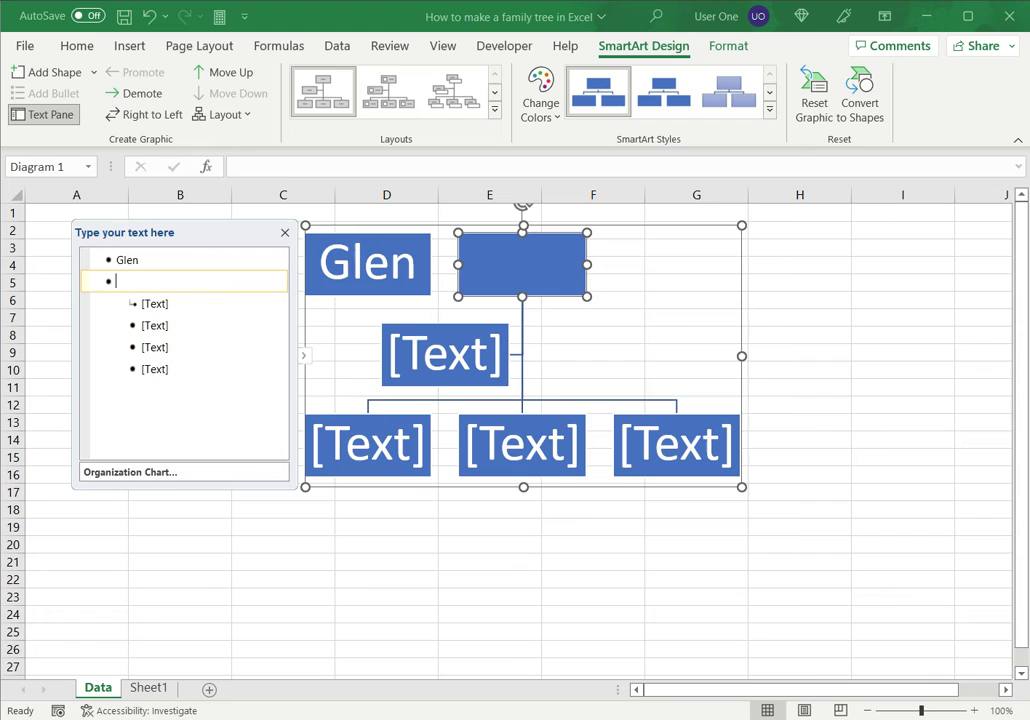
{"action": "key", "text": "Tab"}
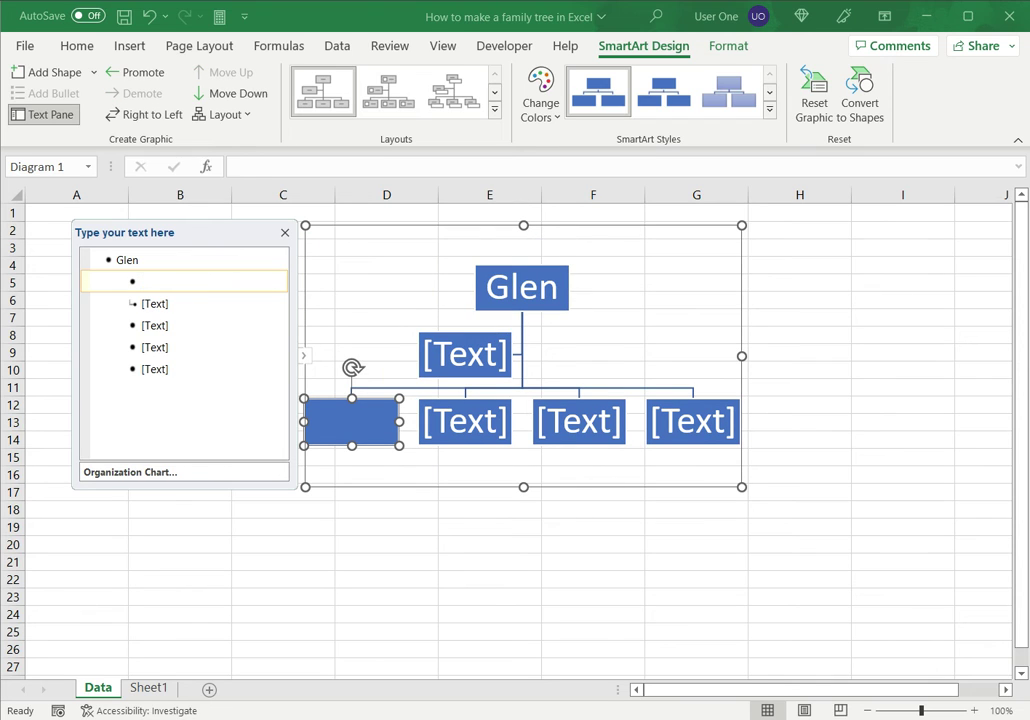
{"action": "type", "text": "Eric"}
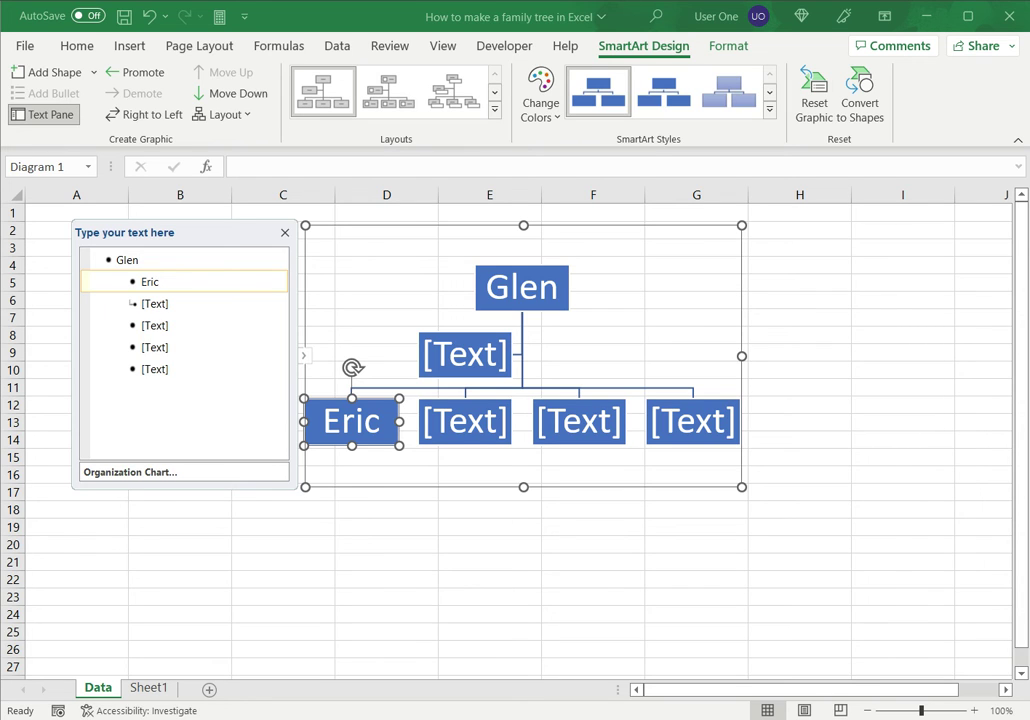
- Delete the assistant placeholder and add Erica as a child of Eric
{"action": "left_click", "coordinate": [150, 303]}
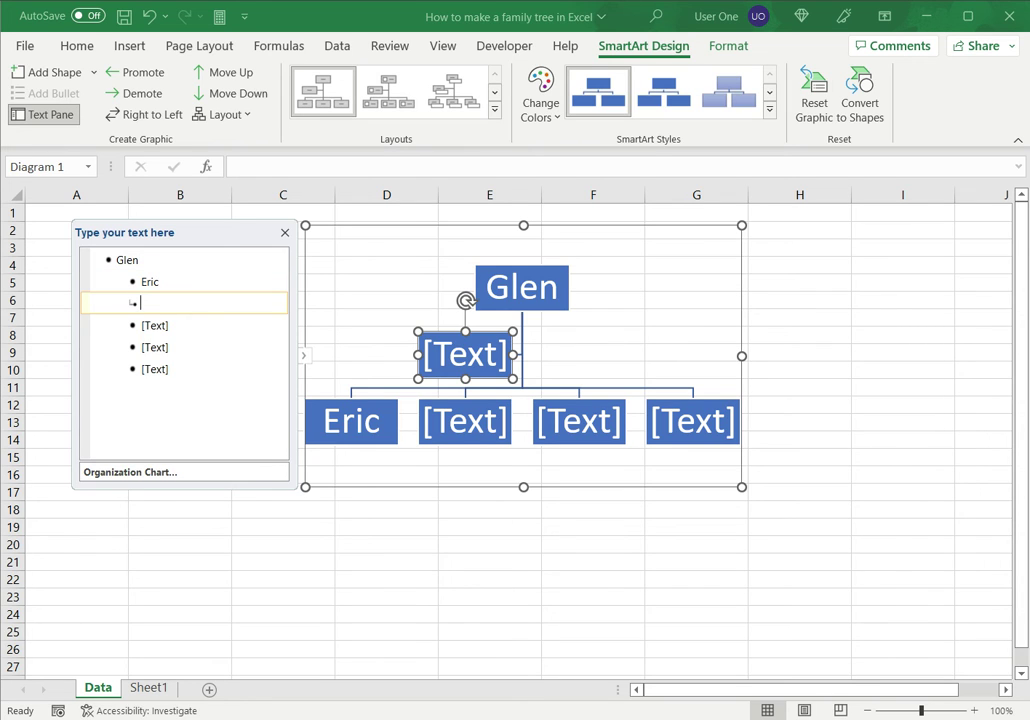
{"action": "key", "text": "BackSpace"}
{"action": "key", "text": "BackSpace"}
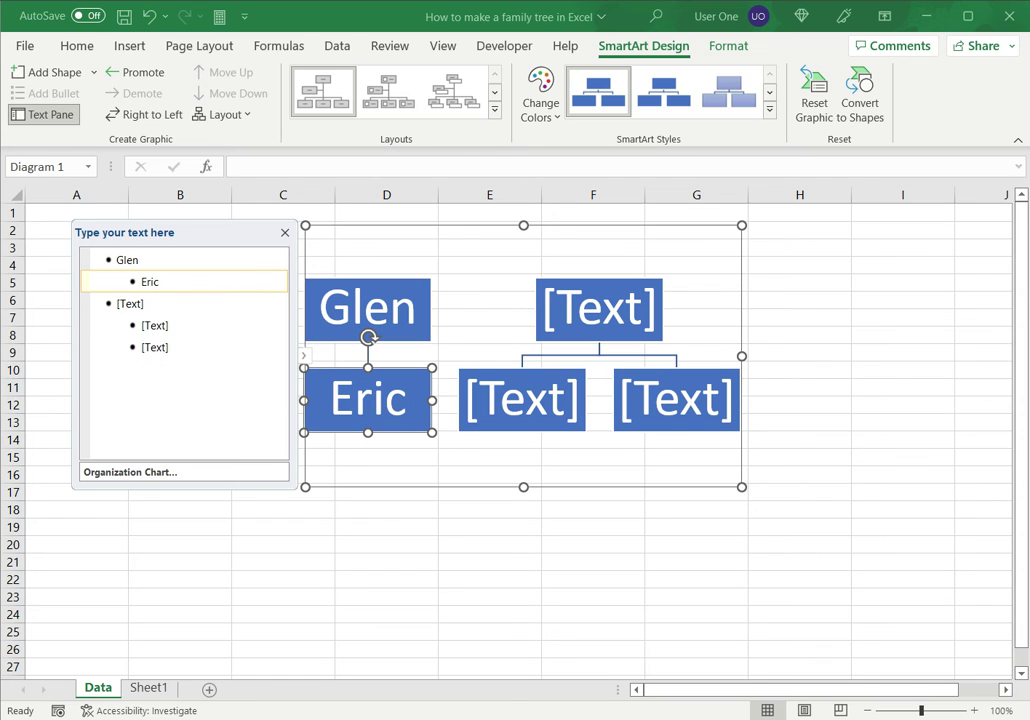
{"action": "key", "text": "Return"}
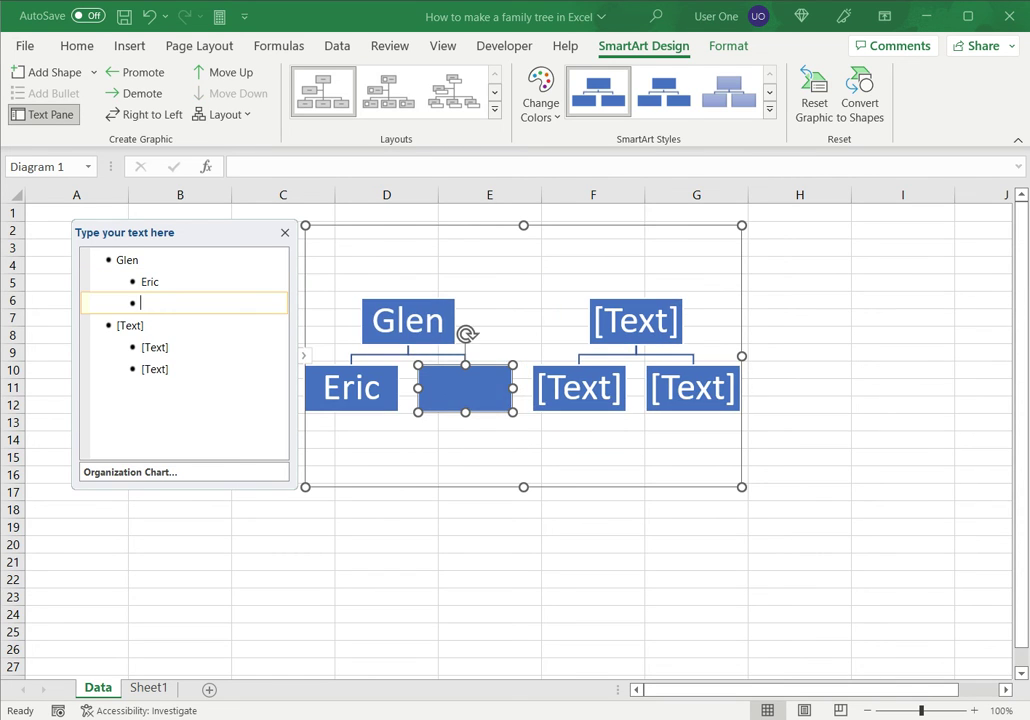
{"action": "key", "text": "Tab"}
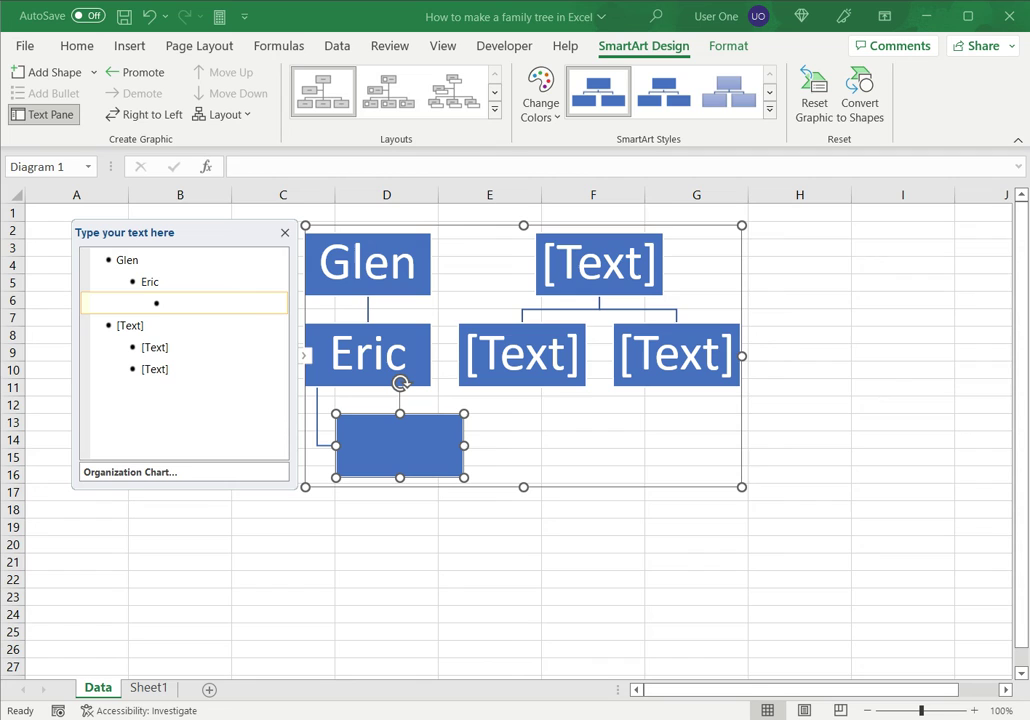
{"action": "type", "text": "Erica"}
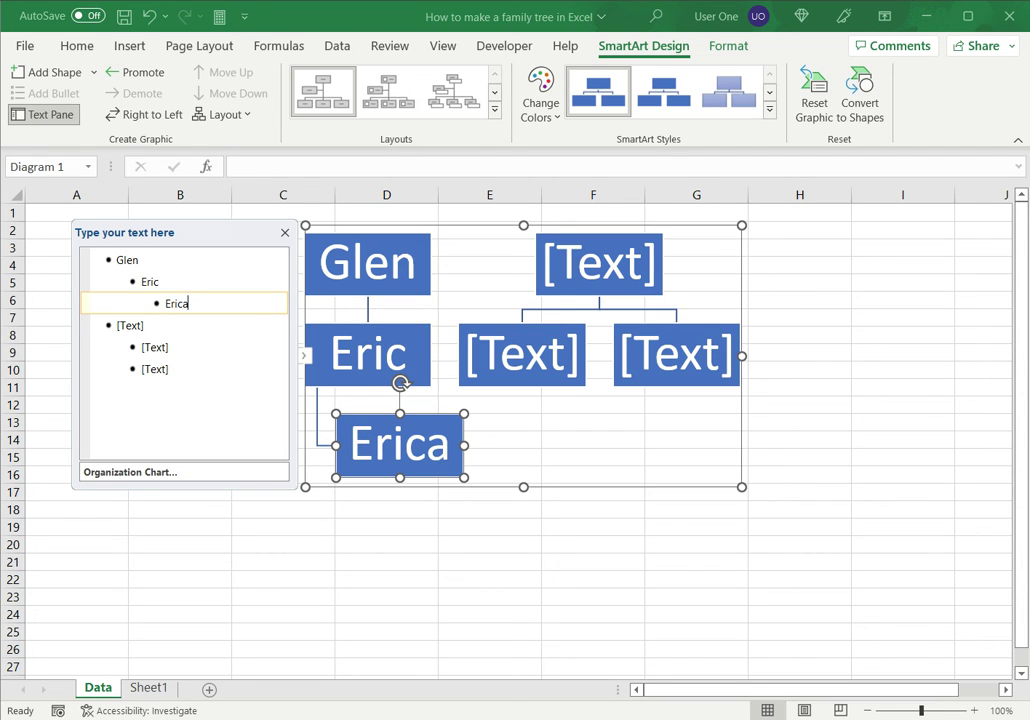
{"action": "left_click", "coordinate": [112, 325]}
{"action": "left_click", "coordinate": [142, 347]}
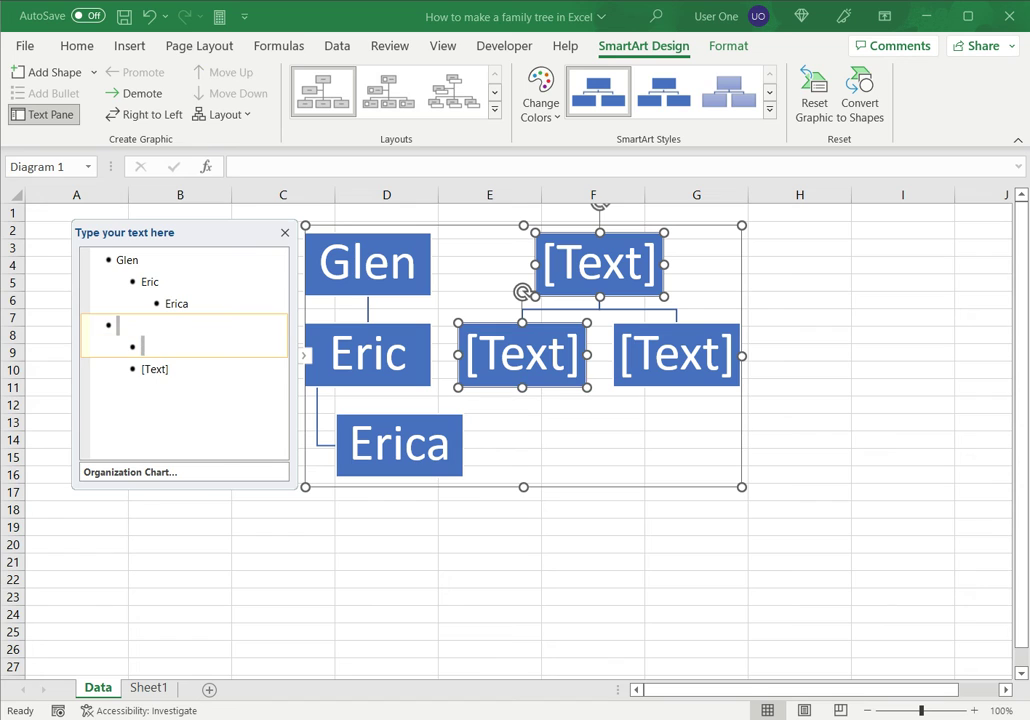
- Delete the leftover [Text] placeholders and add Thomas as Eric's sibling under Glen
{"action": "key", "text": "BackSpace"}
{"action": "key", "text": "BackSpace"}
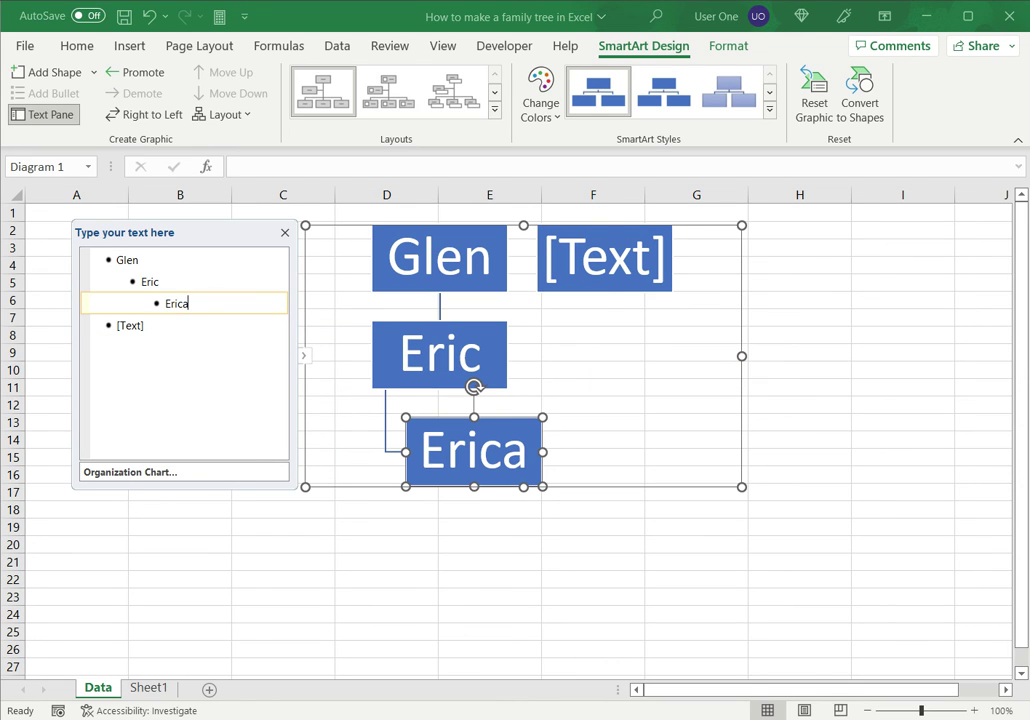
{"action": "key", "text": "Down"}
{"action": "key", "text": "BackSpace"}
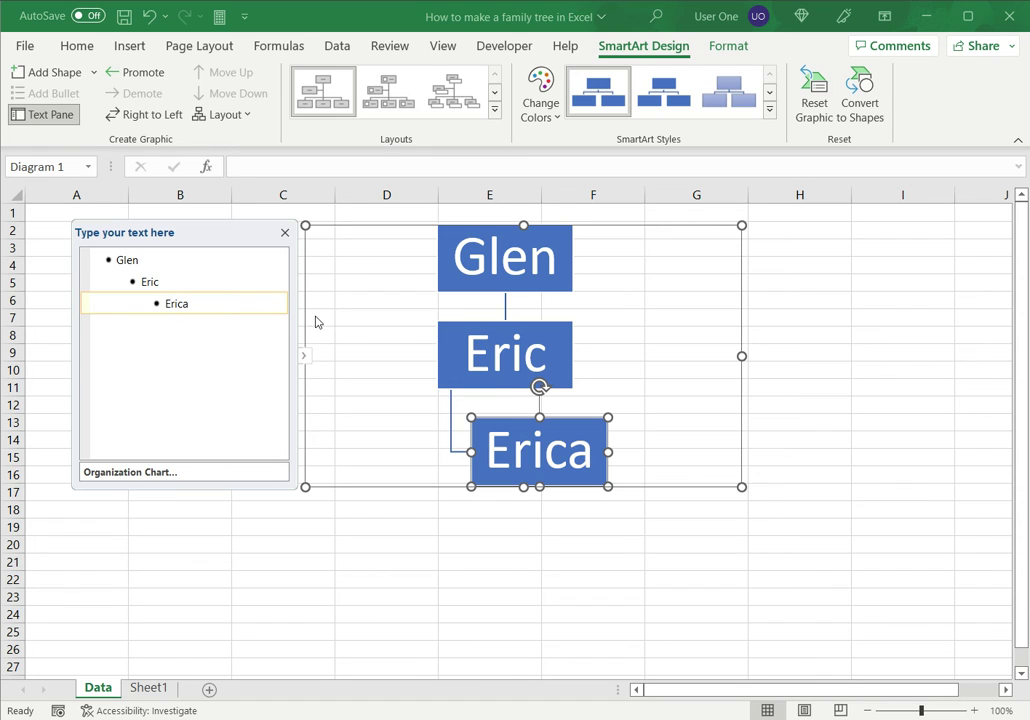
{"action": "key", "text": "Up"}
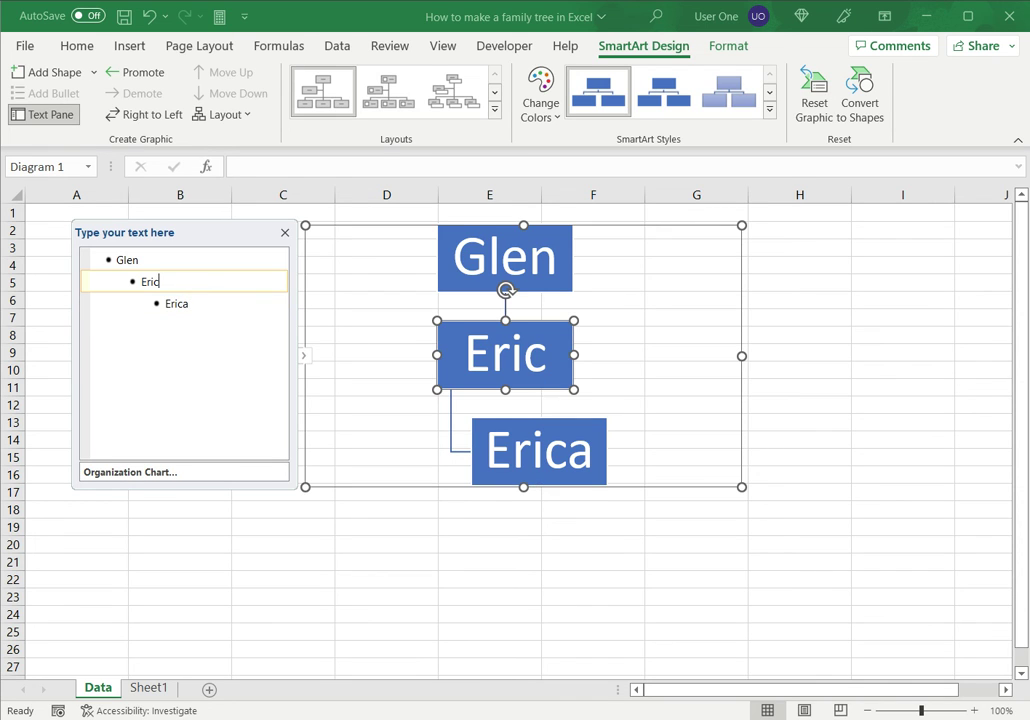
{"action": "key", "text": "Return"}
{"action": "type", "text": "Tho"}
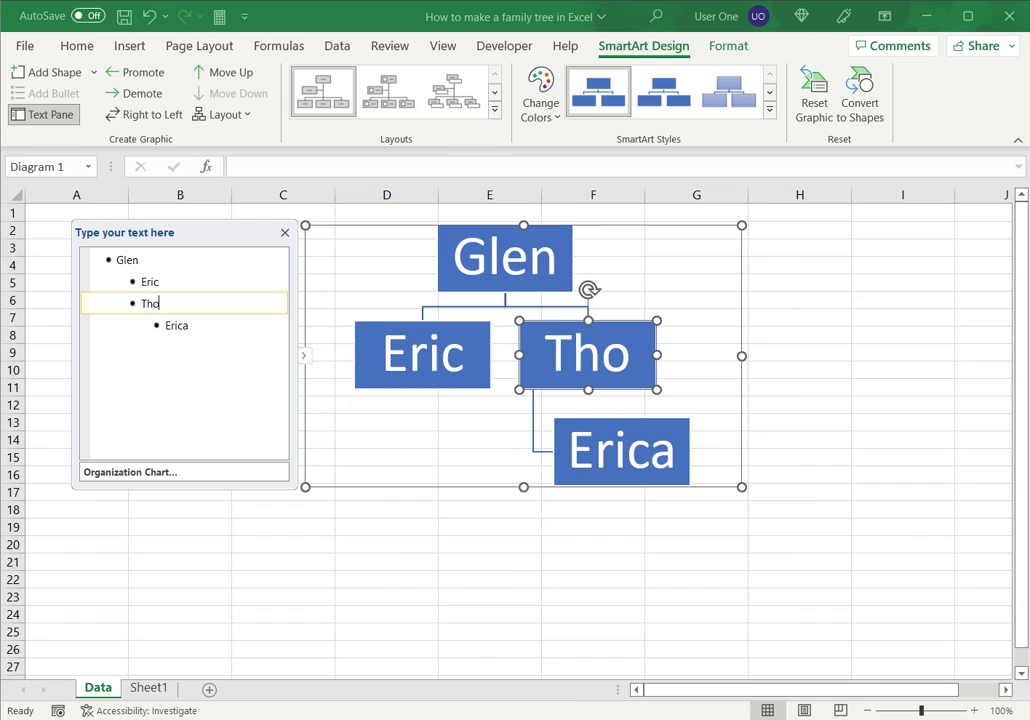
{"action": "type", "text": "mas"}
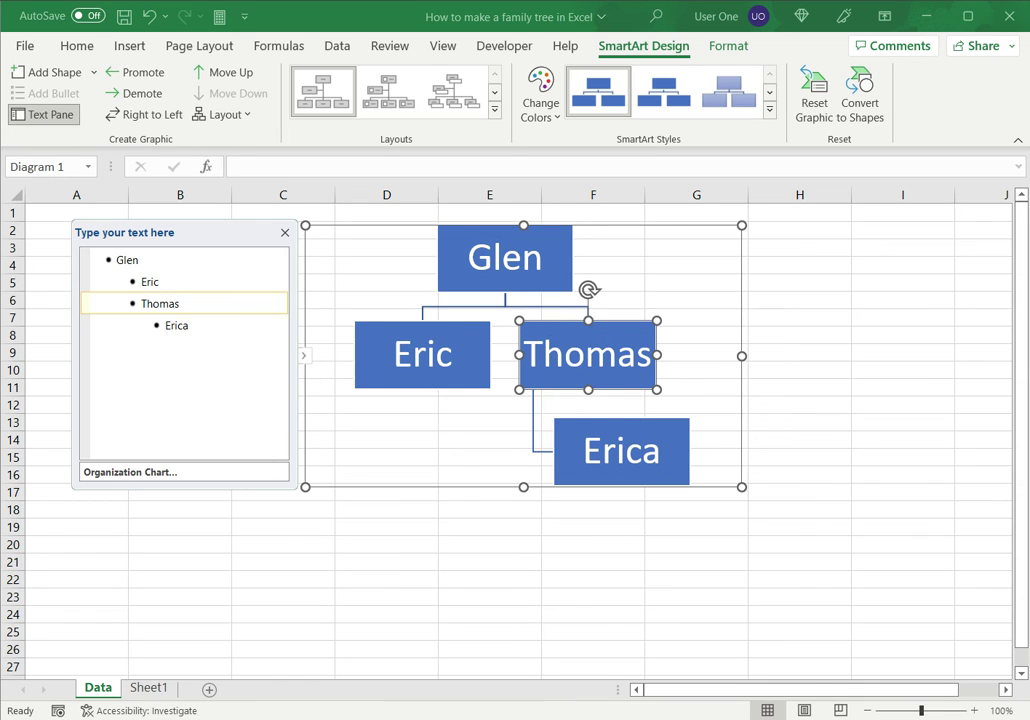
{"action": "key", "text": "Down"}
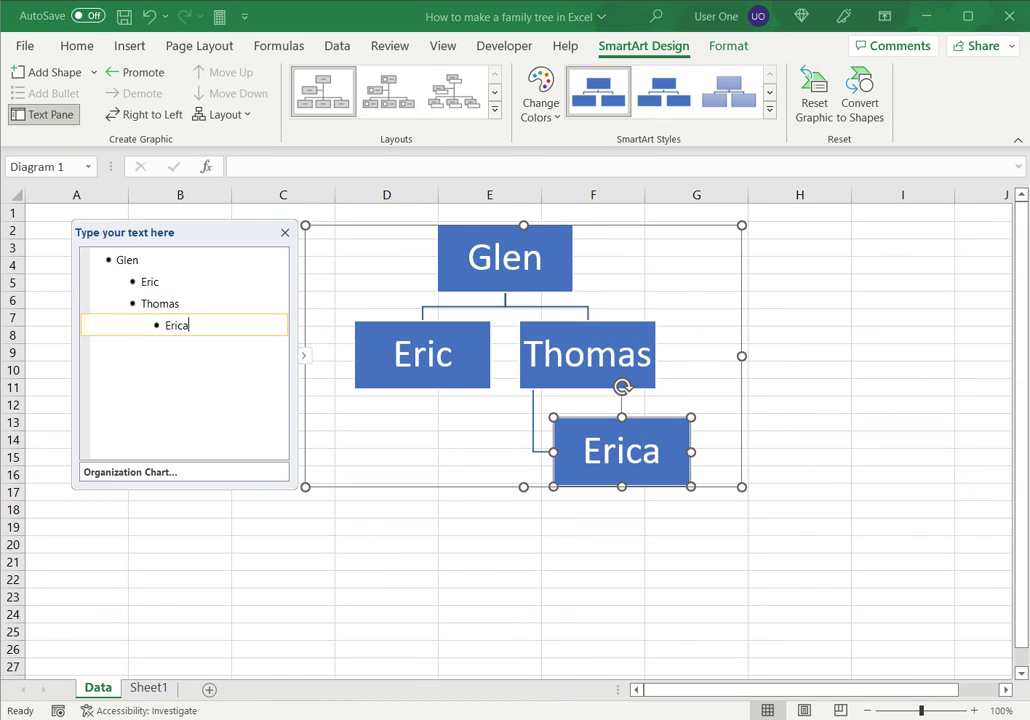